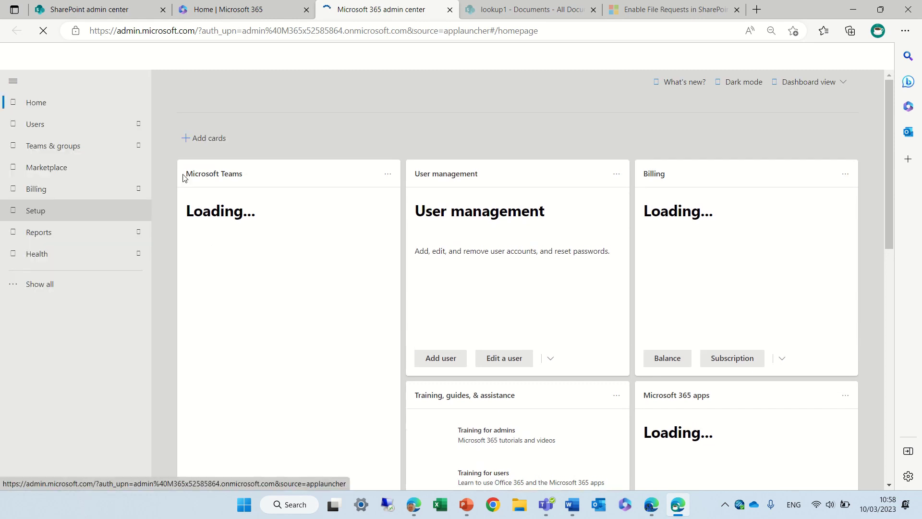
Expand the full admin navigation and scroll down to the Admin centers list
left_click(44, 285)
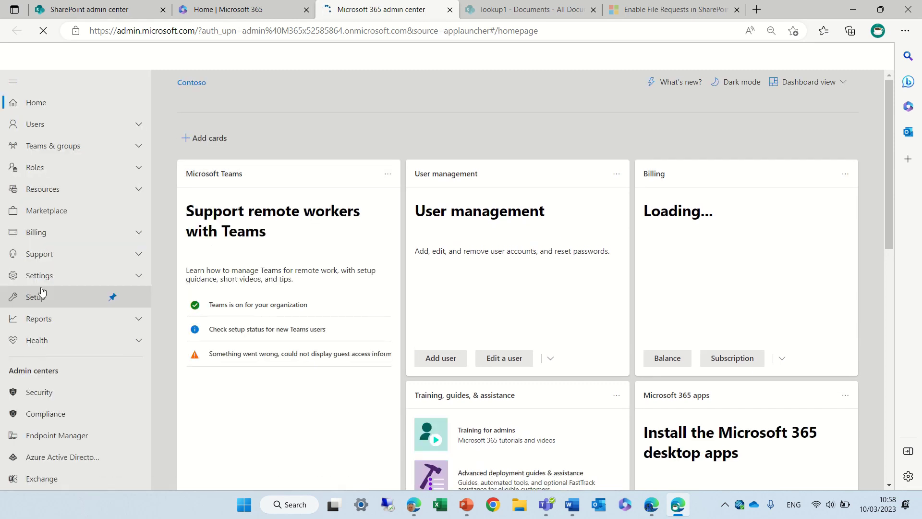
scroll(72, 312, "down", 2)
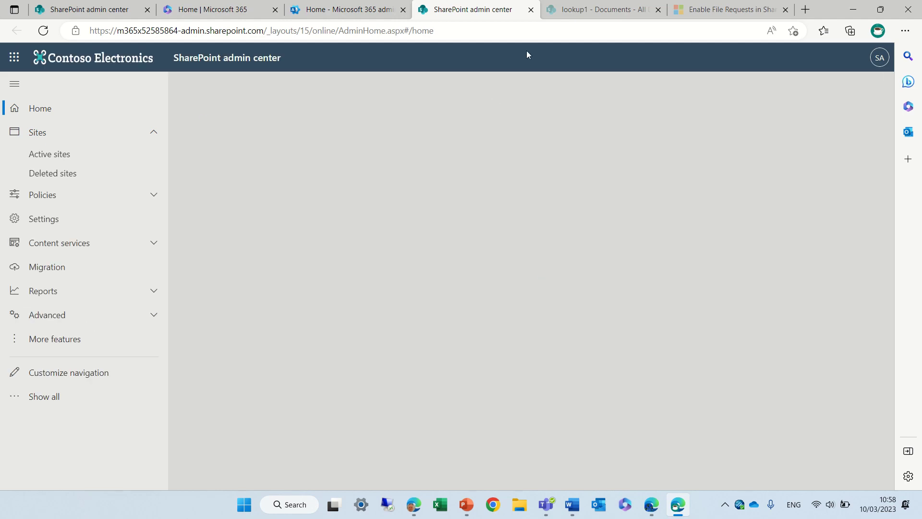
Switch to the 'Enable File Requests in SharePoint' article to review the Request files requirements
left_click(734, 11)
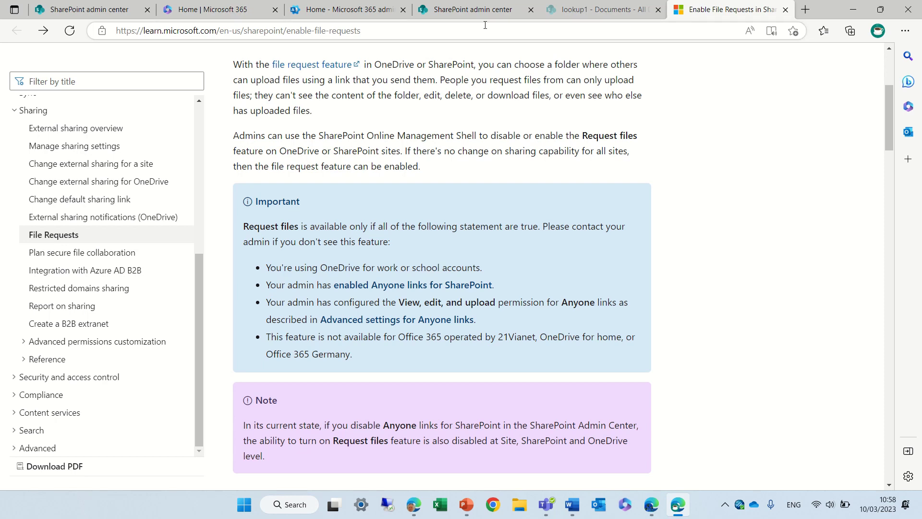
Open the organization-wide Sharing settings under Policies in SharePoint admin center
left_click(463, 10)
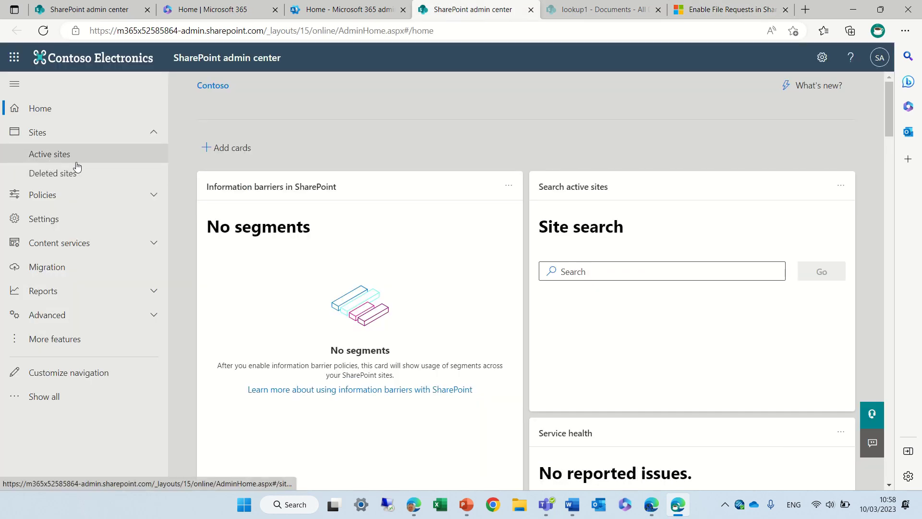
left_click(74, 197)
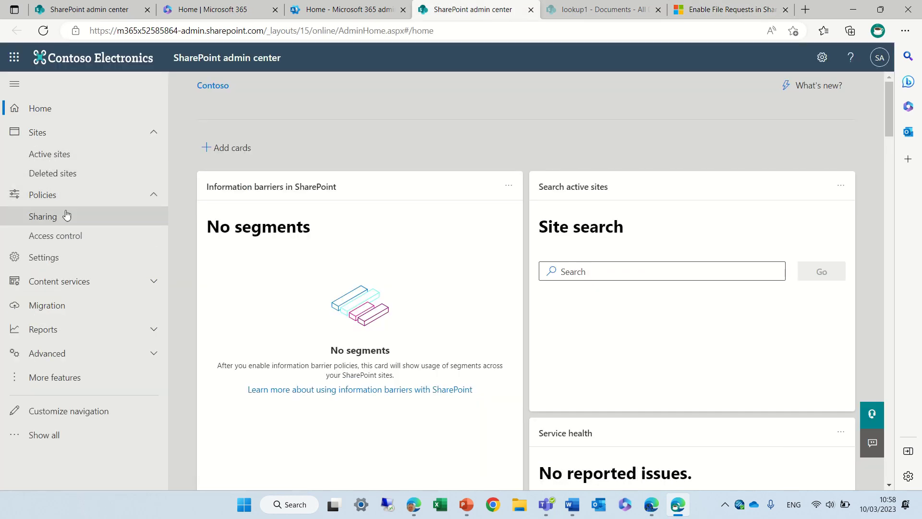
left_click(60, 216)
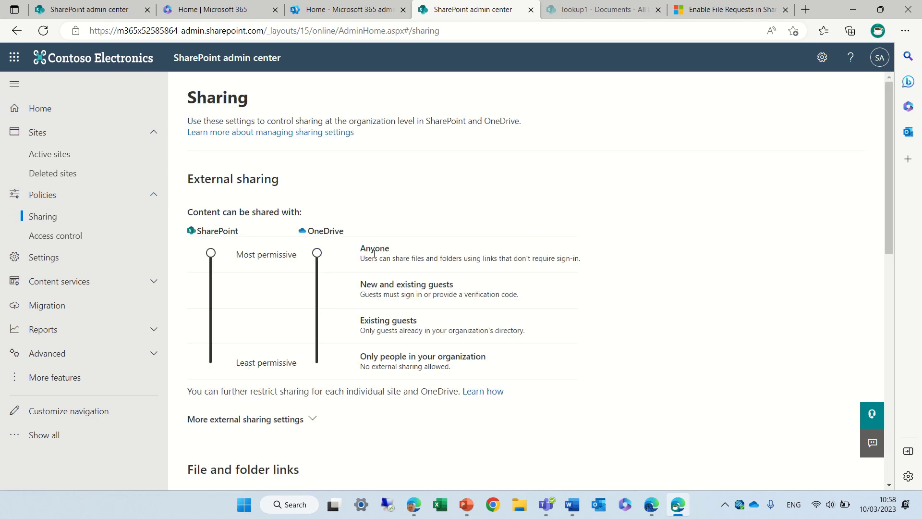
Try OneDrive sharing at New and existing guests, restore it to Anyone, and review the settings
left_click(318, 291)
left_click(317, 256)
left_click_drag(889, 133, 888, 270)
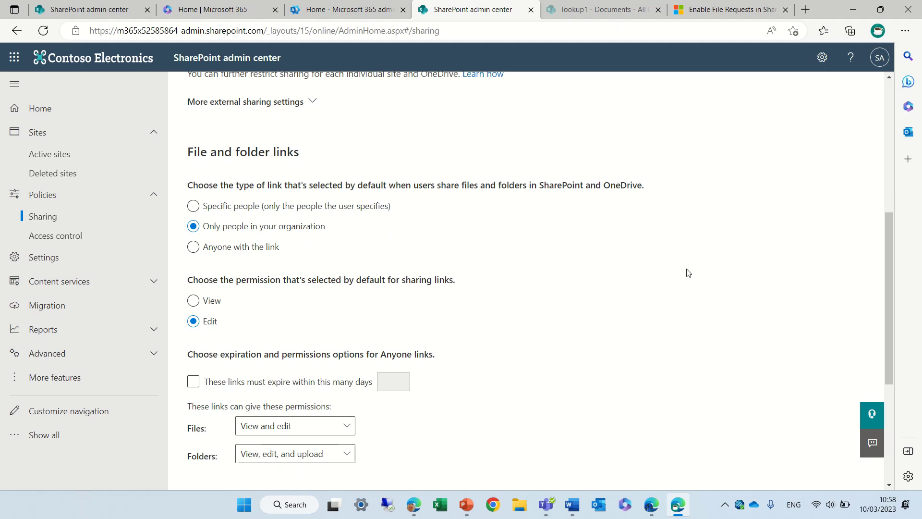
left_click_drag(892, 239, 886, 331)
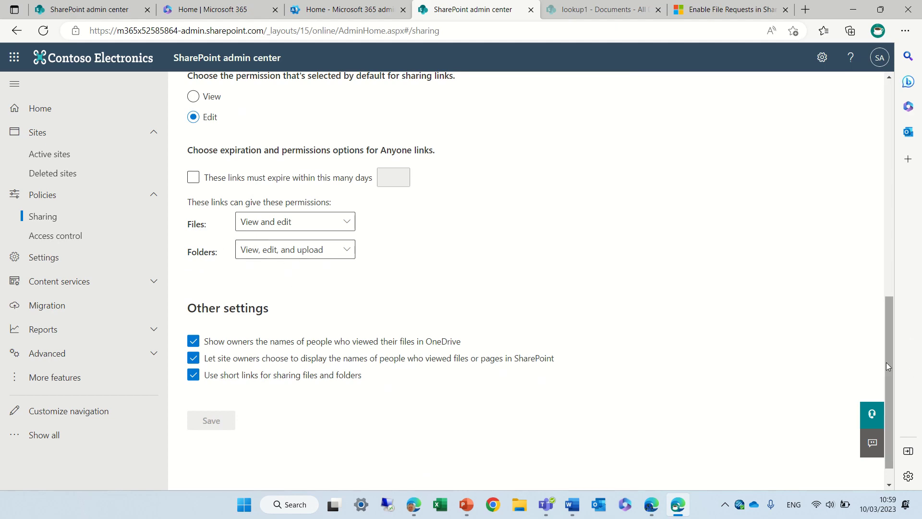
left_click_drag(886, 370, 898, 186)
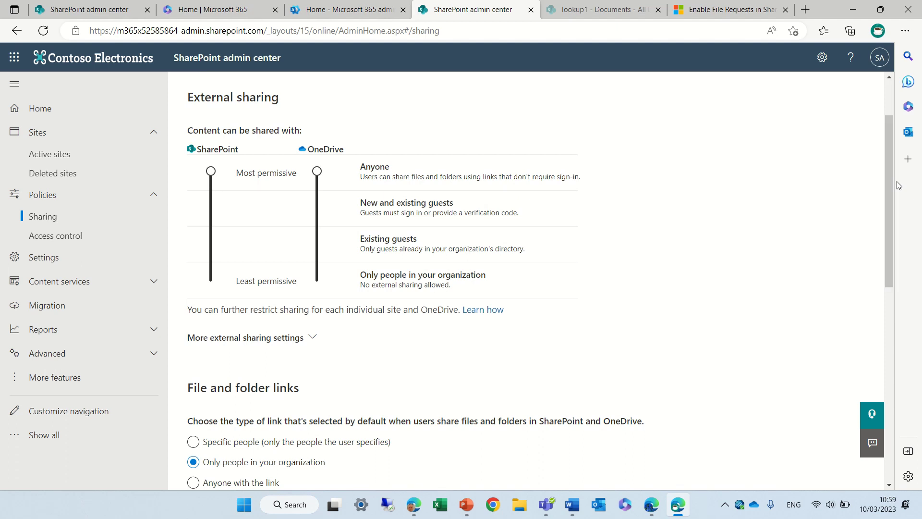
Search active sites for 'look', select lookup1, and open its sharing settings
left_click(83, 156)
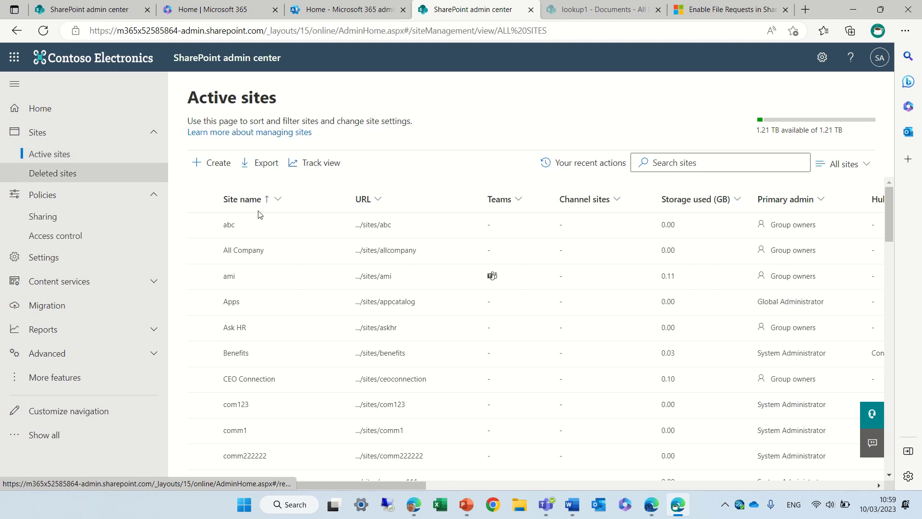
left_click(748, 164)
type("look")
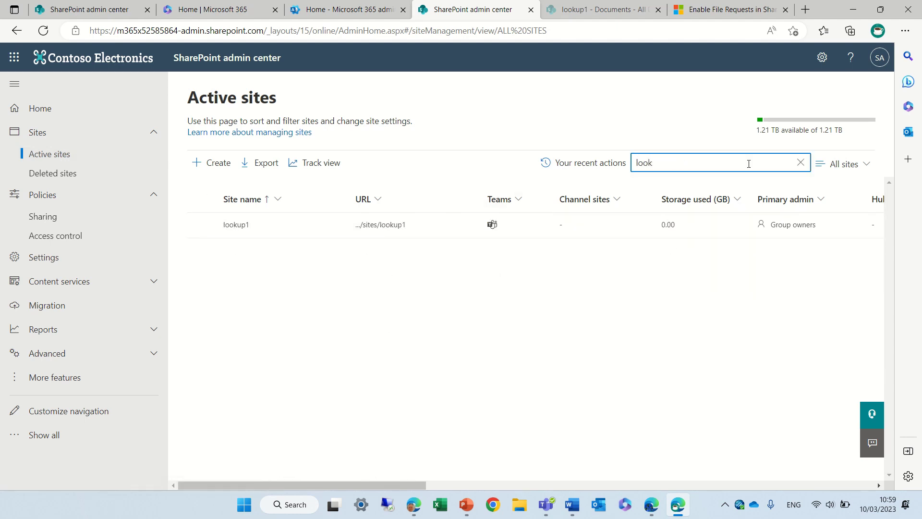
left_click(201, 224)
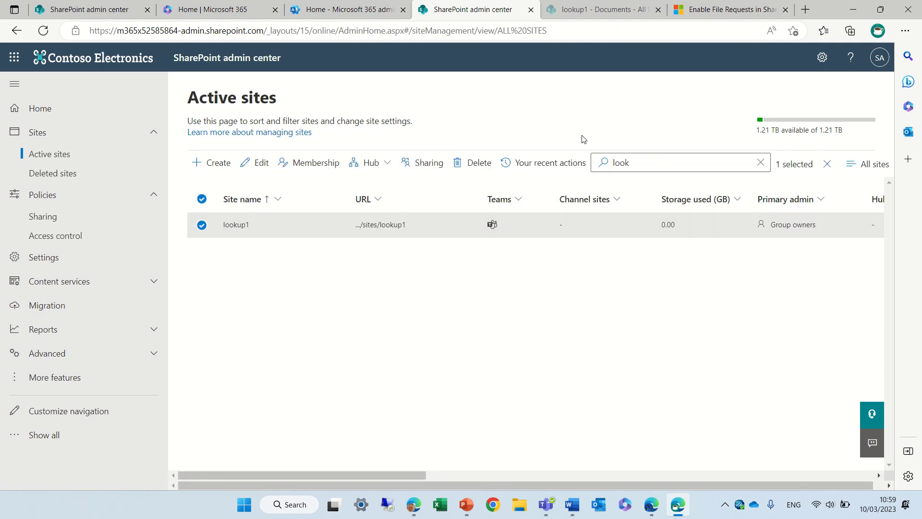
left_click(425, 167)
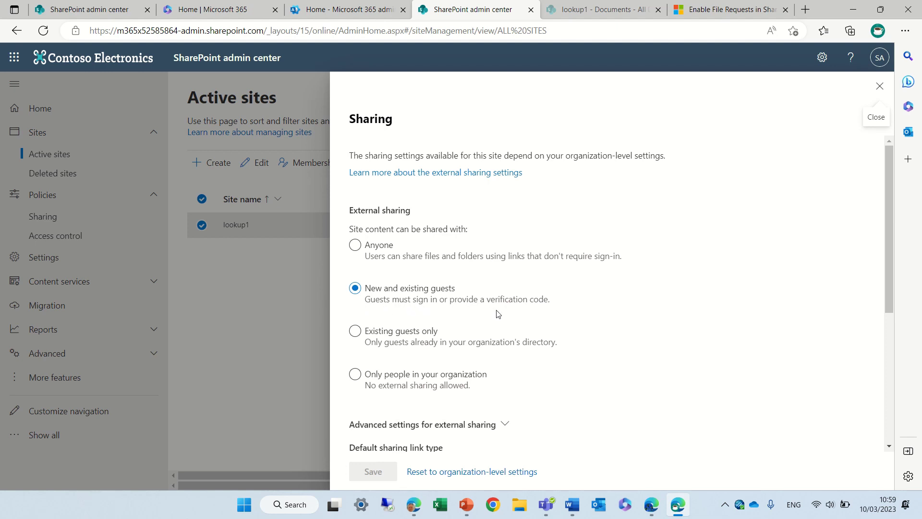
Set lookup1's external sharing to Anyone and save the change
left_click(356, 245)
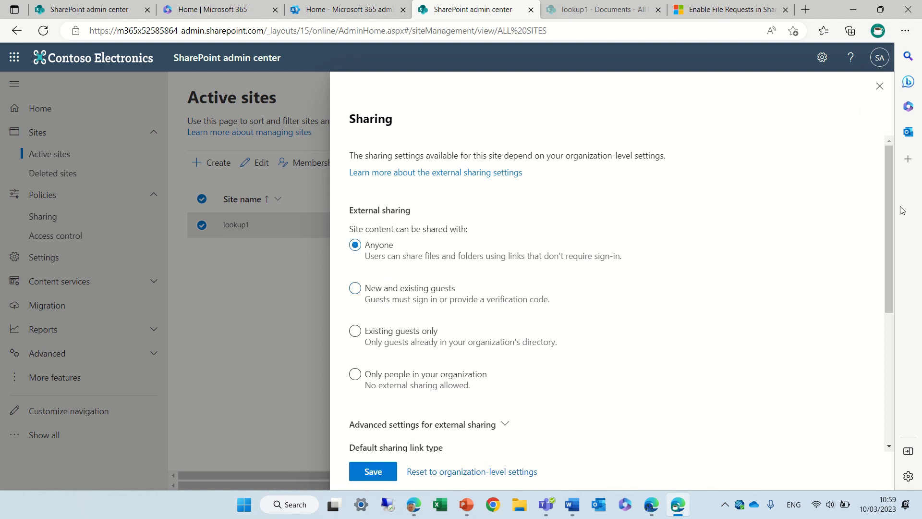
left_click_drag(888, 231, 887, 265)
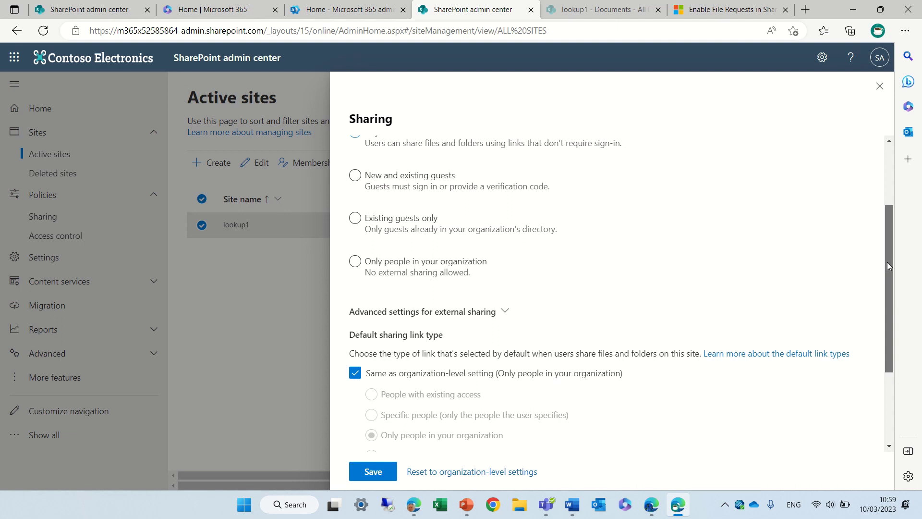
left_click(373, 471)
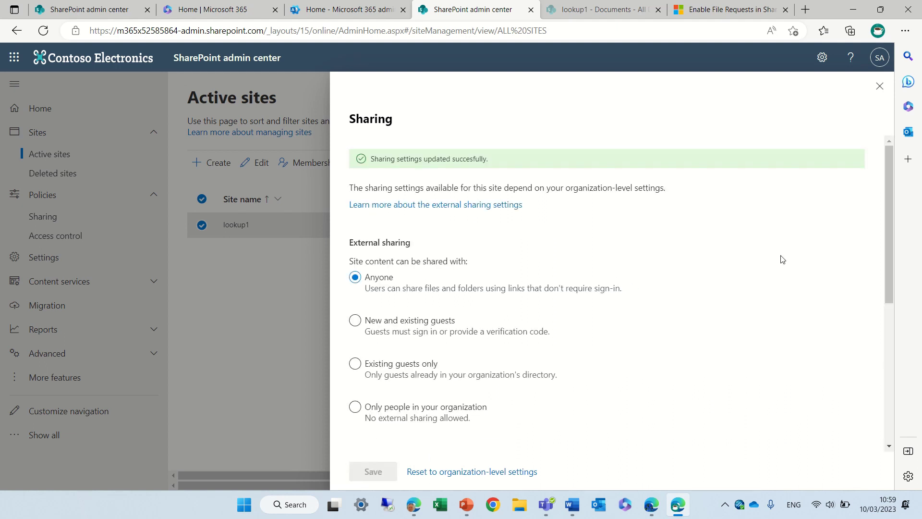
Close the sharing panel, then open and close the lookup1 site details panel
left_click(879, 85)
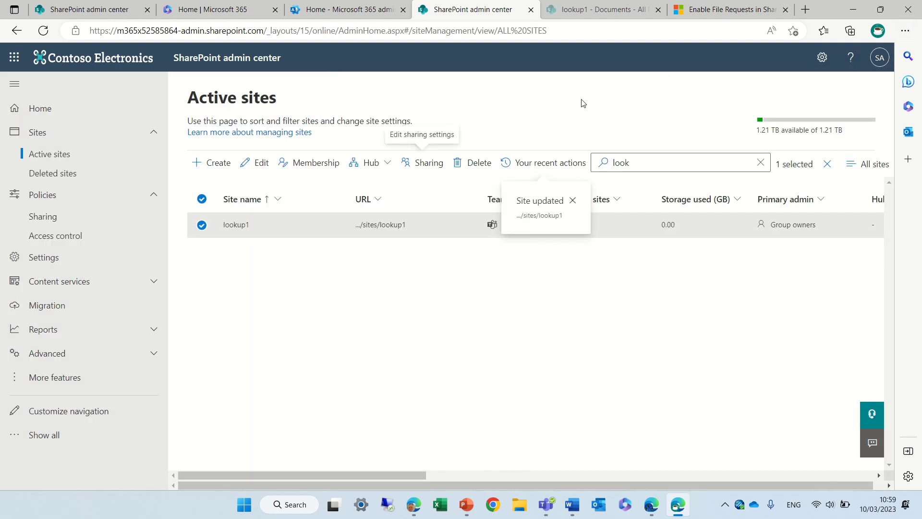
left_click(381, 230)
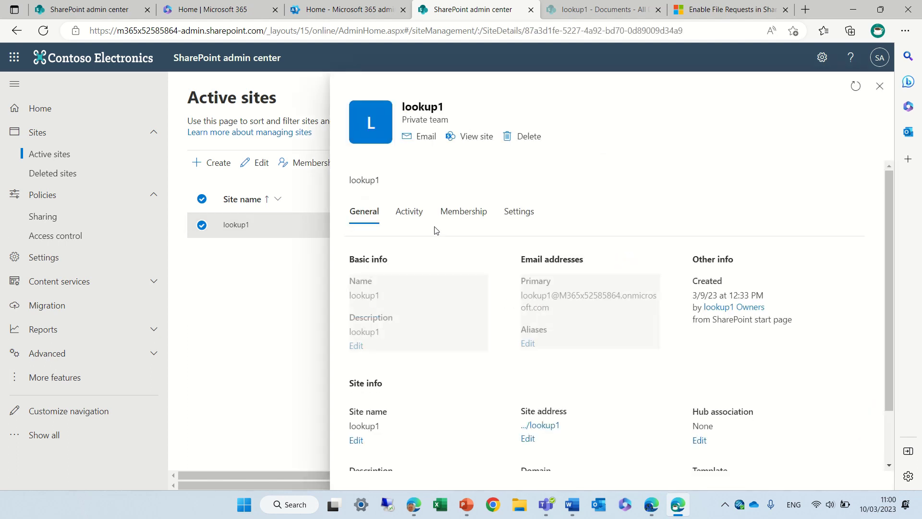
left_click(879, 86)
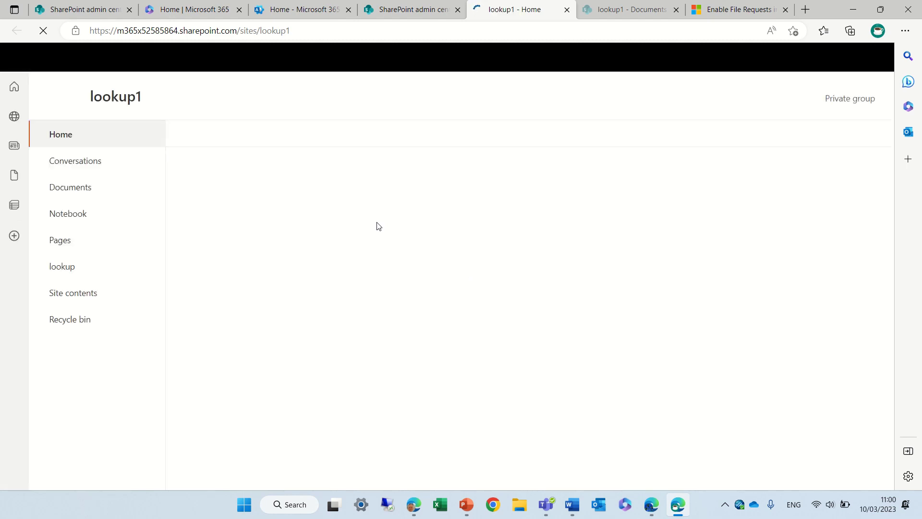
Create a new folder named 'file upload' in lookup1's Documents library
left_click(65, 188)
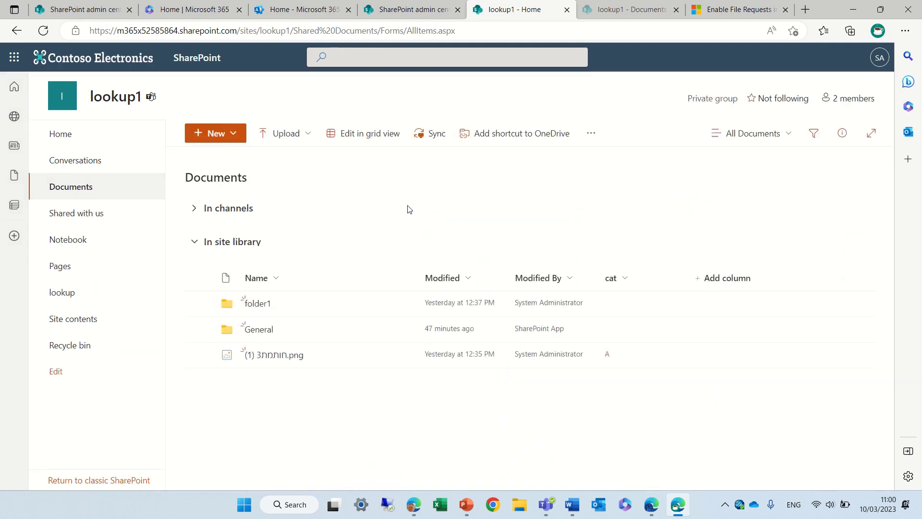
left_click(231, 136)
left_click(217, 157)
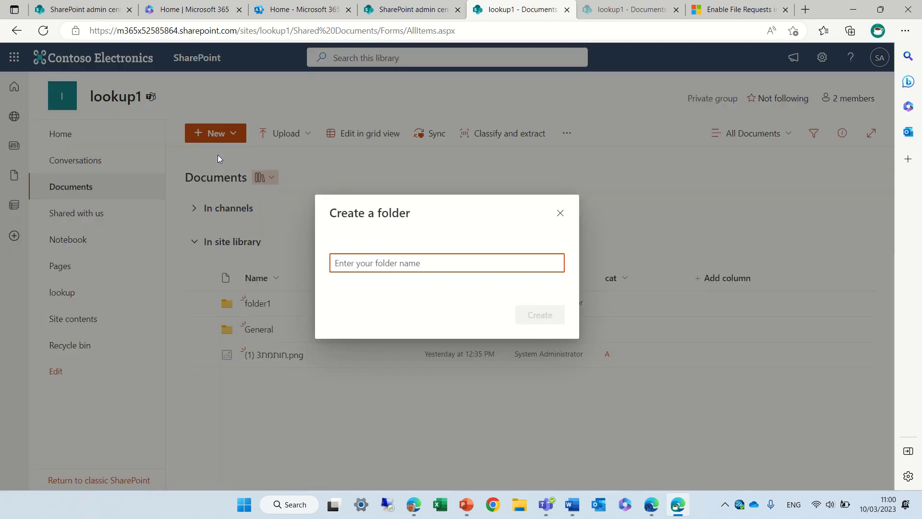
type("file upl")
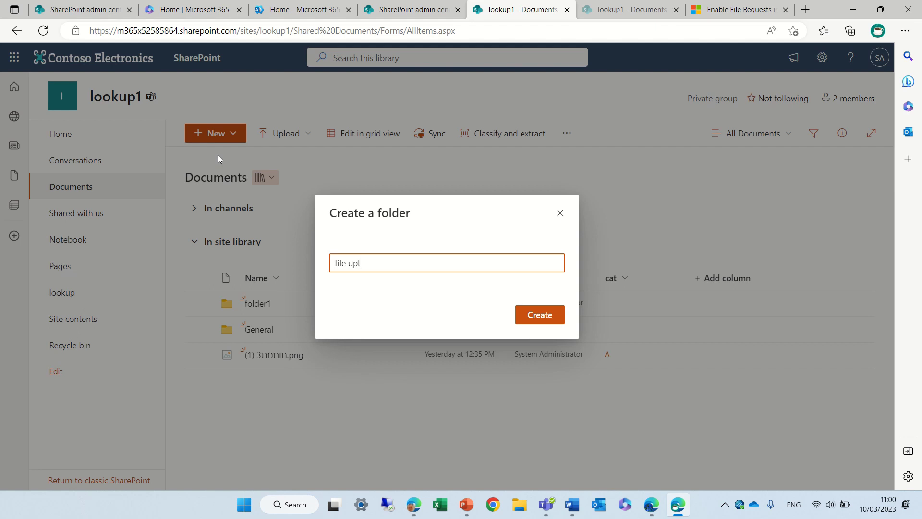
type("oad")
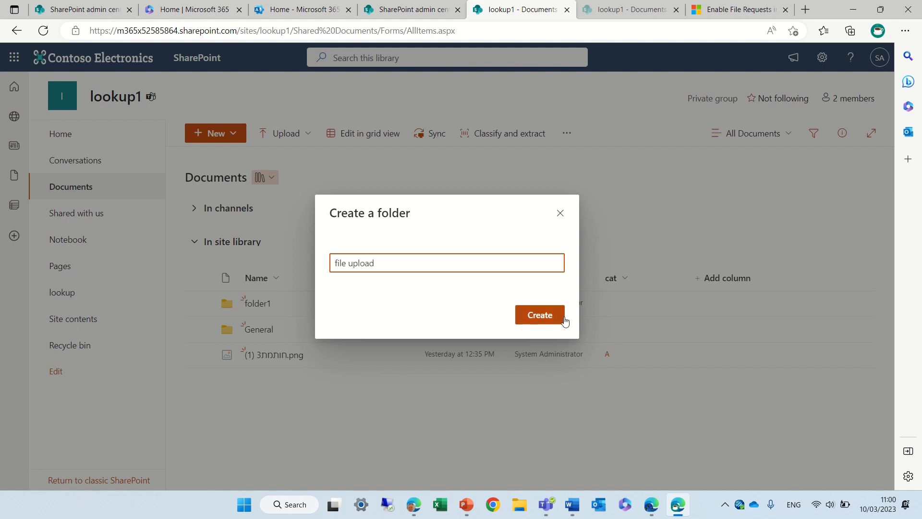
left_click(562, 318)
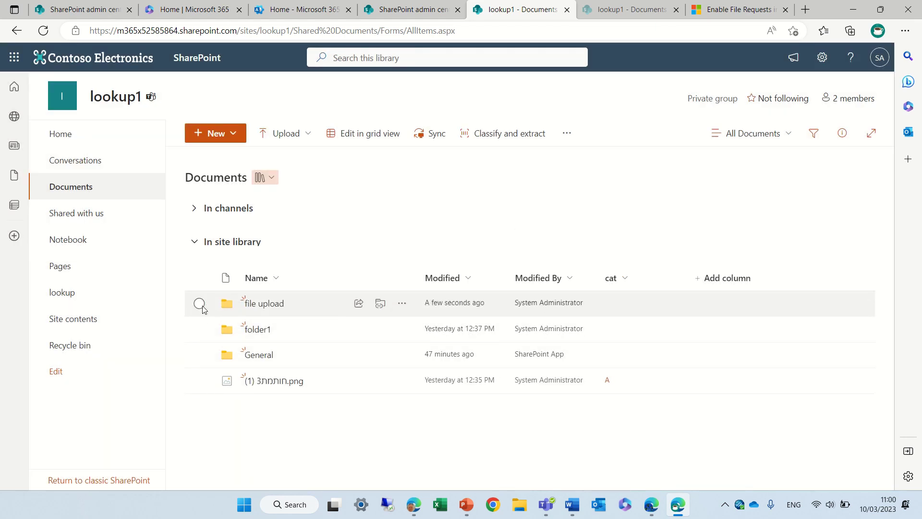
Select the 'file upload' folder and start a Request files for it
left_click(199, 302)
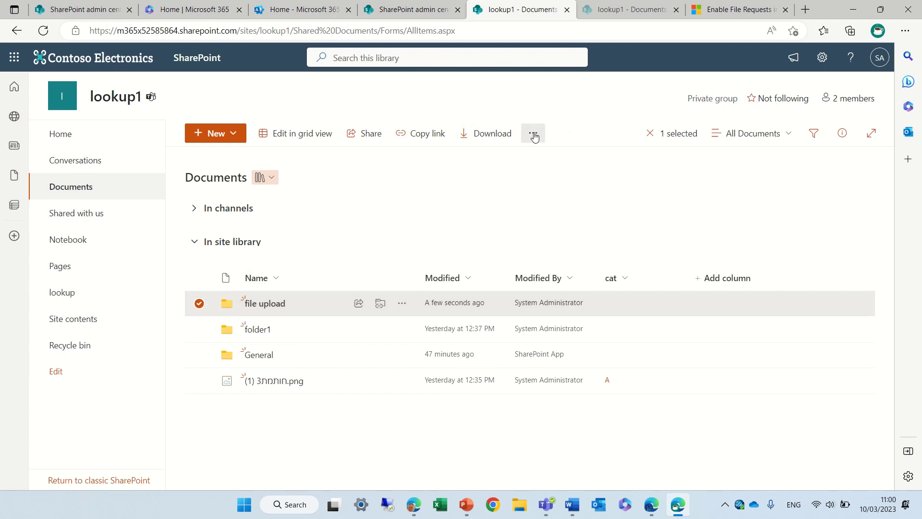
left_click(534, 135)
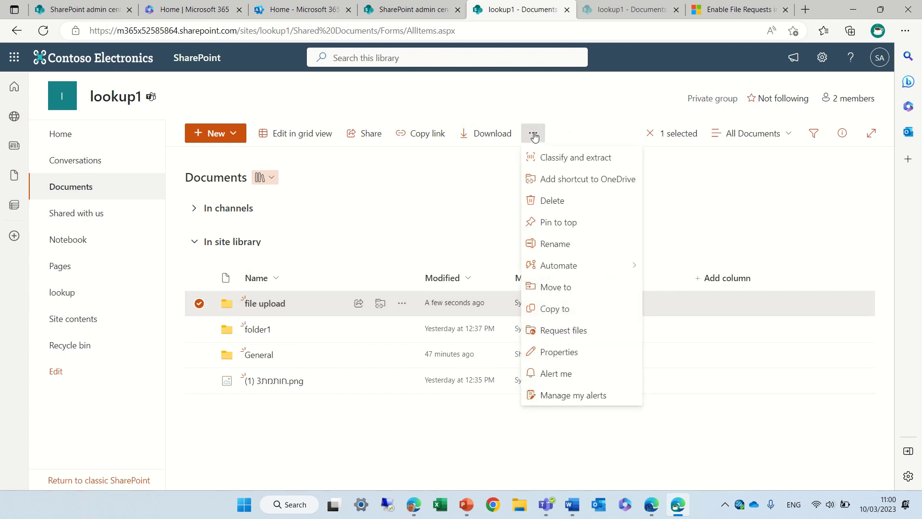
left_click(583, 338)
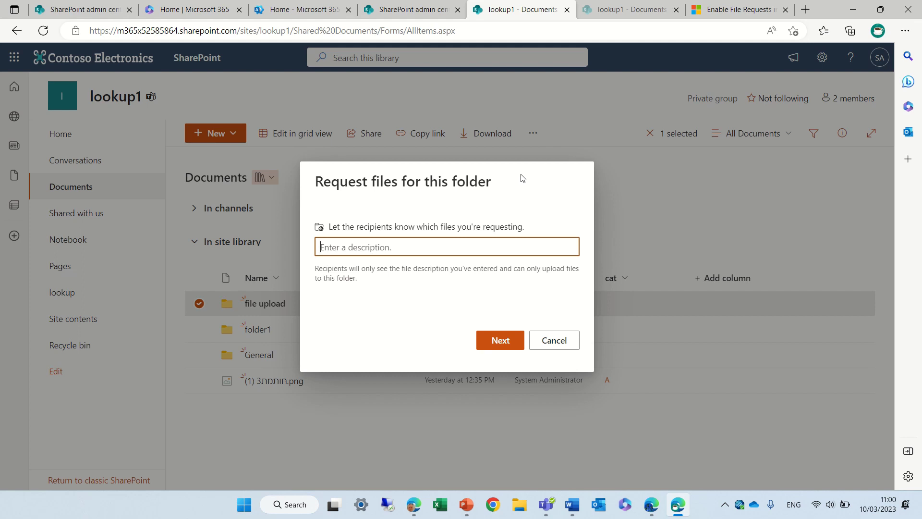
Describe the file request as 'contracts', generate its upload link, and copy it
type("contracts")
left_click(498, 342)
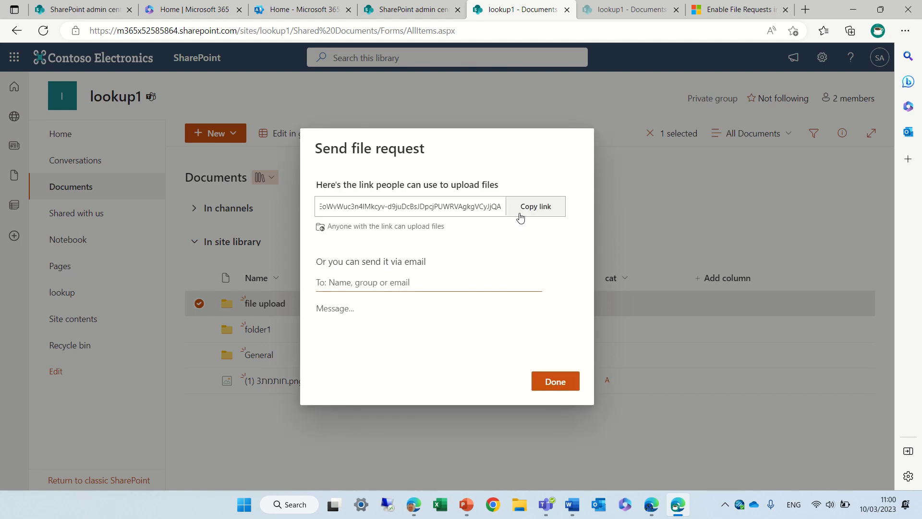
left_click(552, 208)
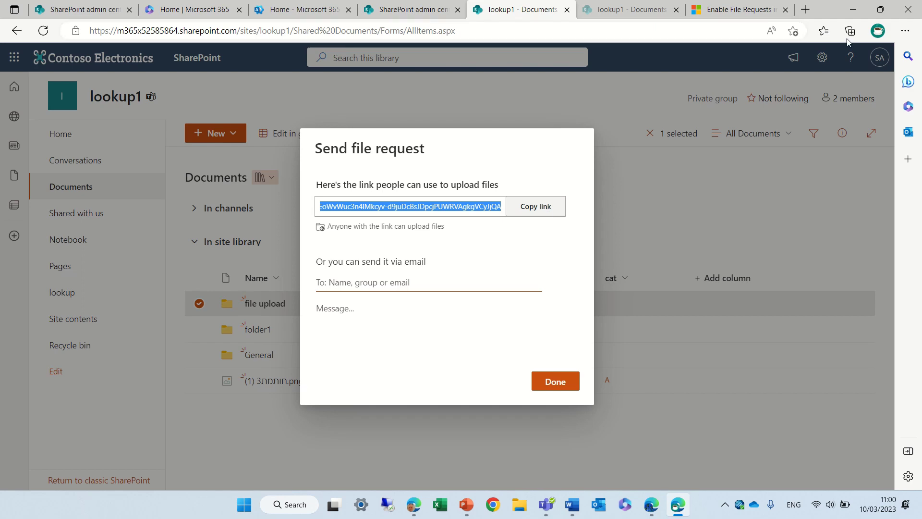
Load the copied file-request link in the other browser window
left_click(652, 514)
left_click(515, 30)
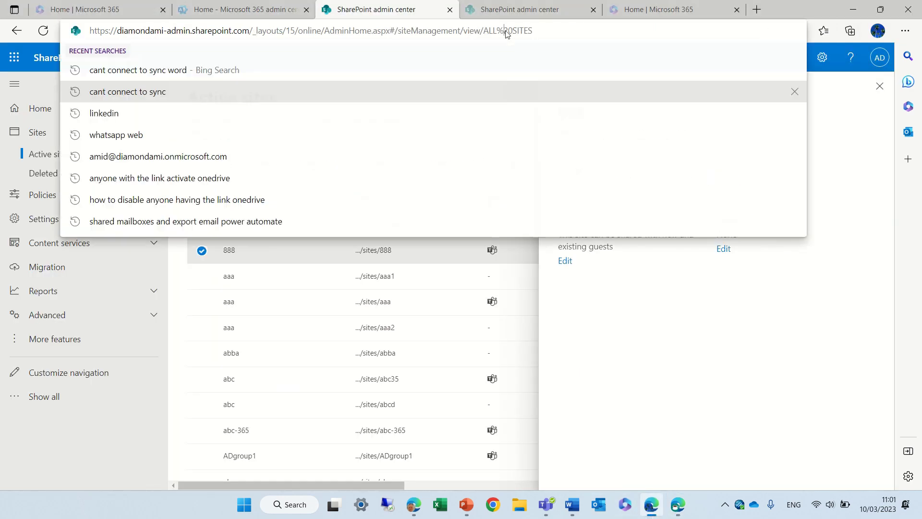
key("ctrl+a")
key("Return")
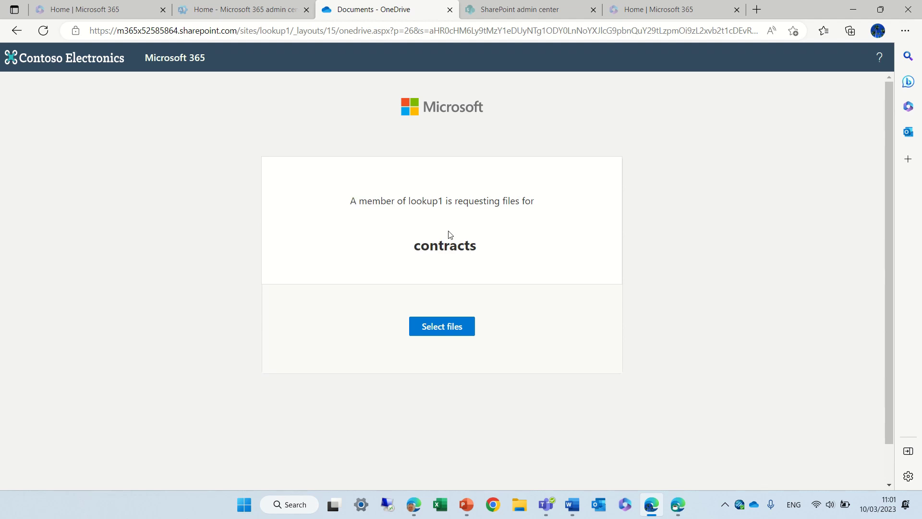
Choose GenerateOneDriveFilesSizesReport.ps1 and OneDrive_Report.xlsx from Downloads for the contracts request
left_click(451, 333)
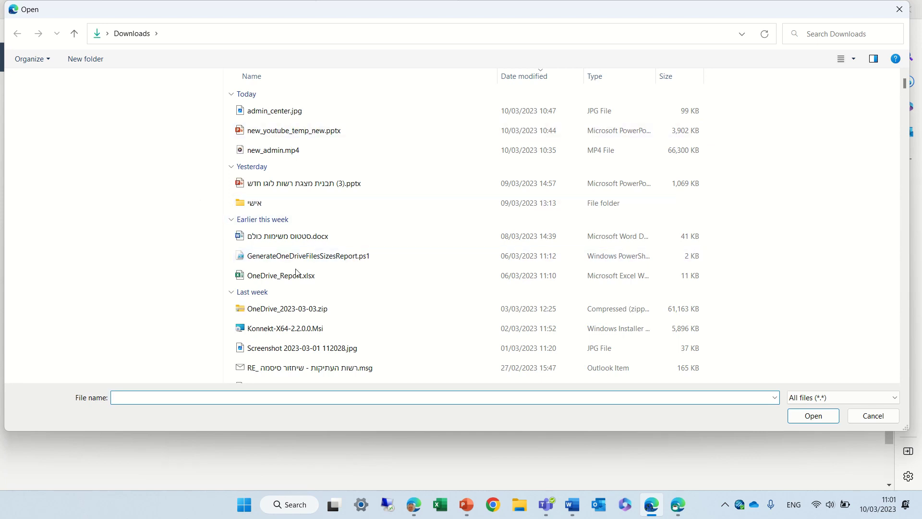
left_click(297, 273)
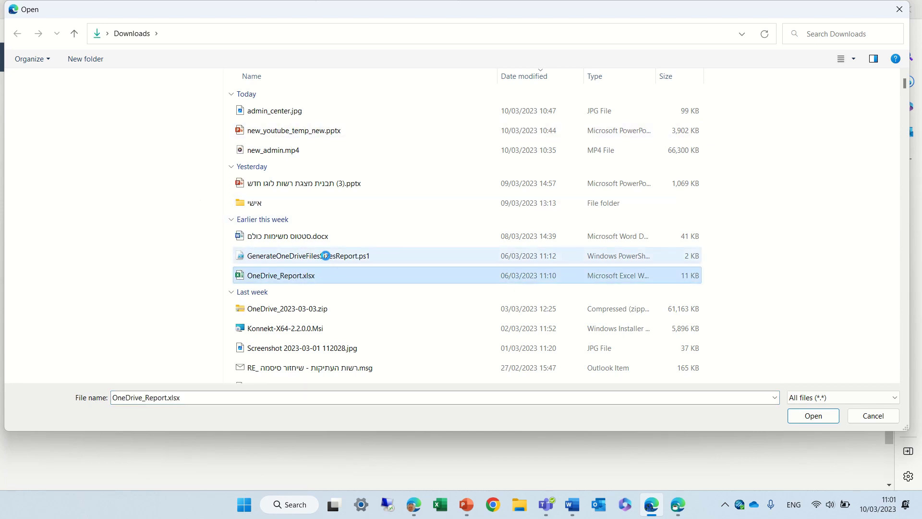
left_click(809, 416)
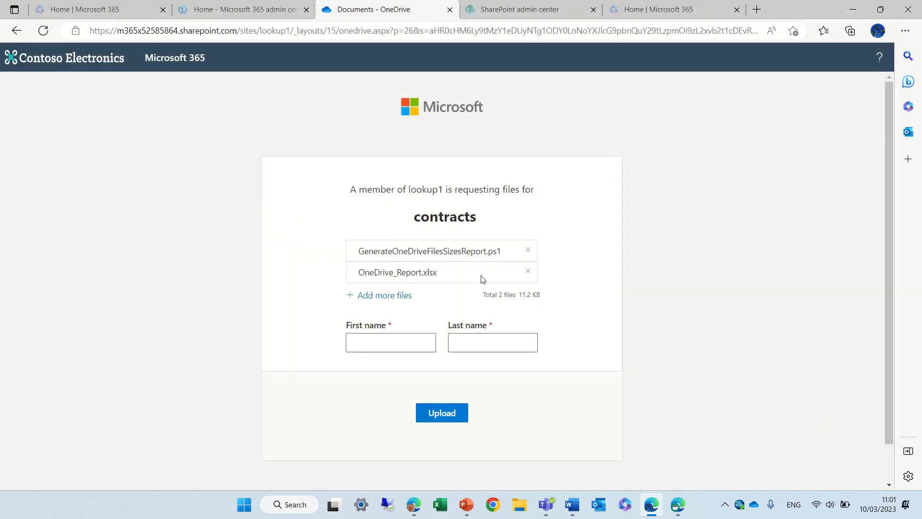
Enter the uploader's first and last name and upload both files
left_click(419, 342)
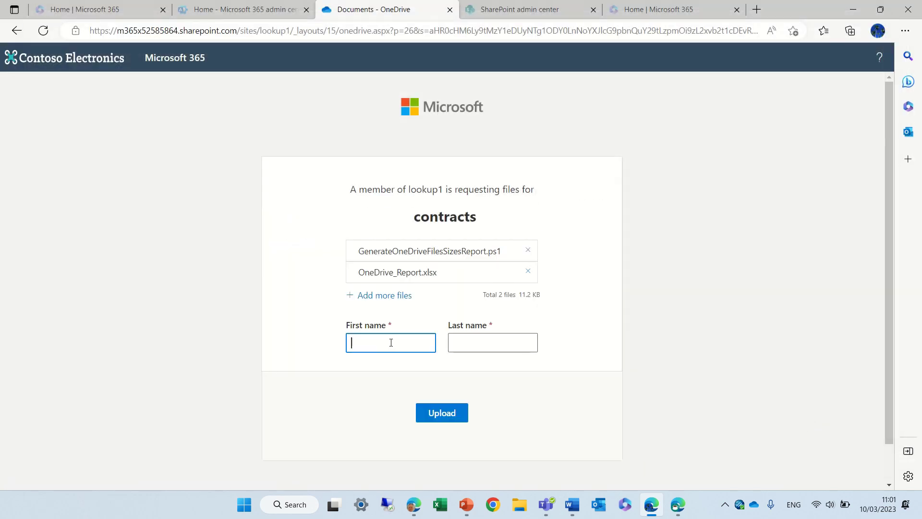
left_click(635, 235)
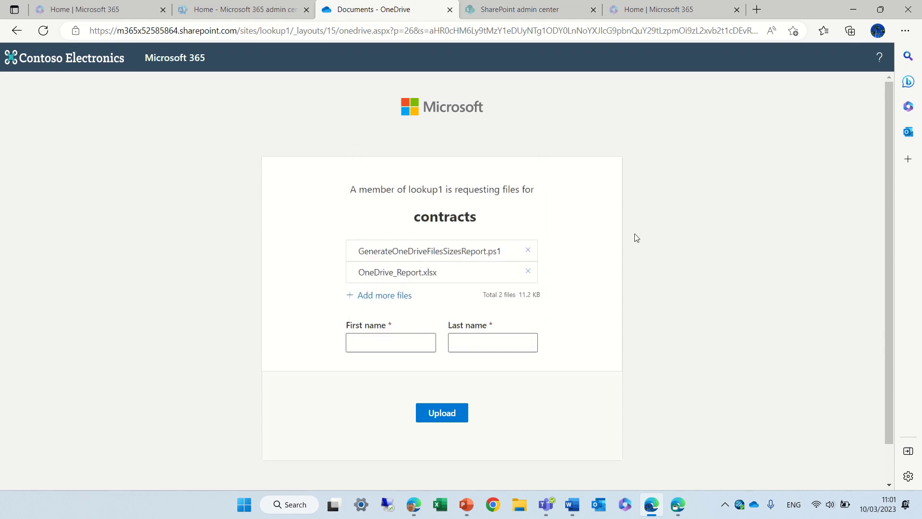
left_click(391, 342)
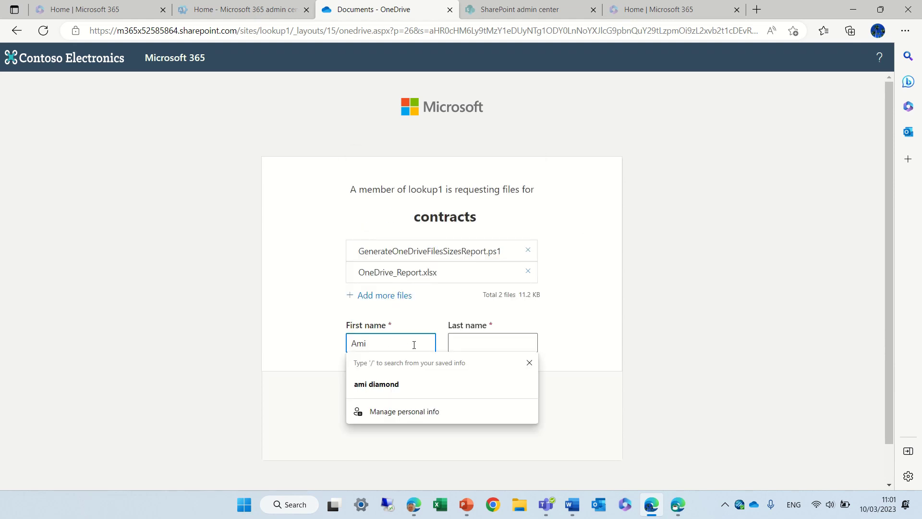
left_click(477, 344)
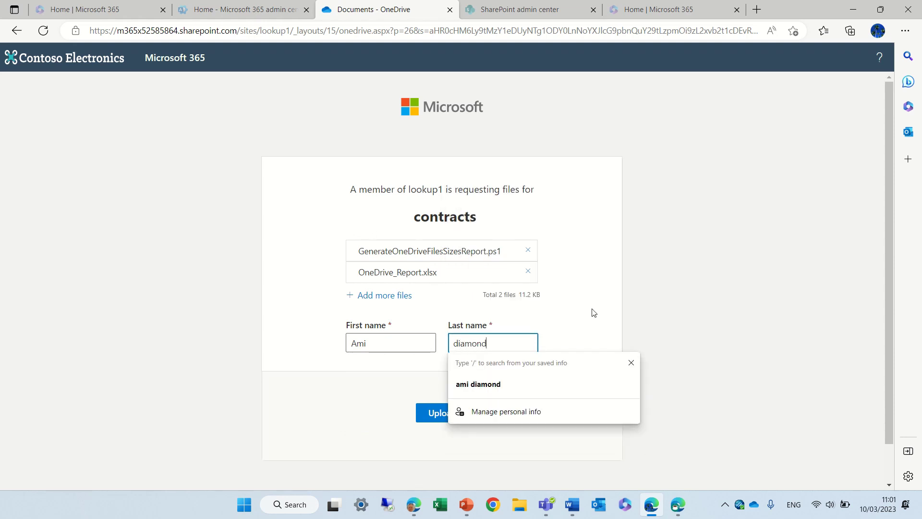
left_click(595, 313)
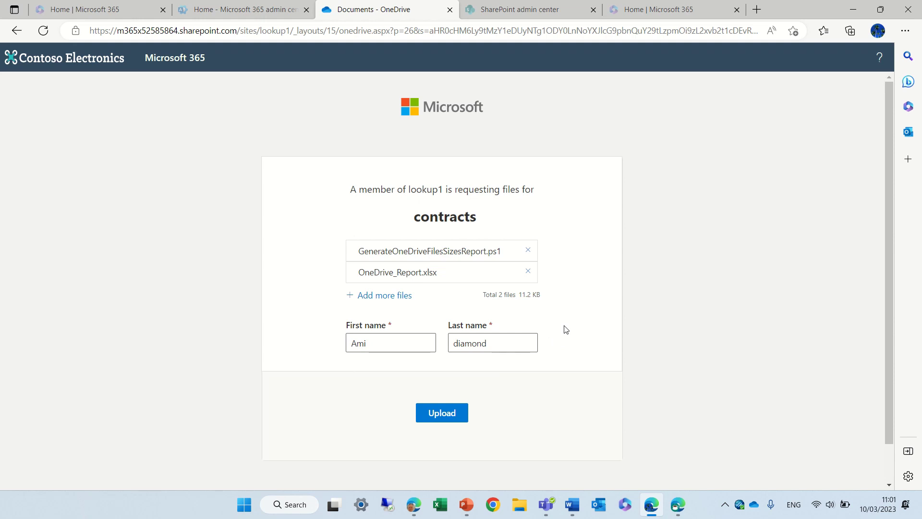
left_click(447, 411)
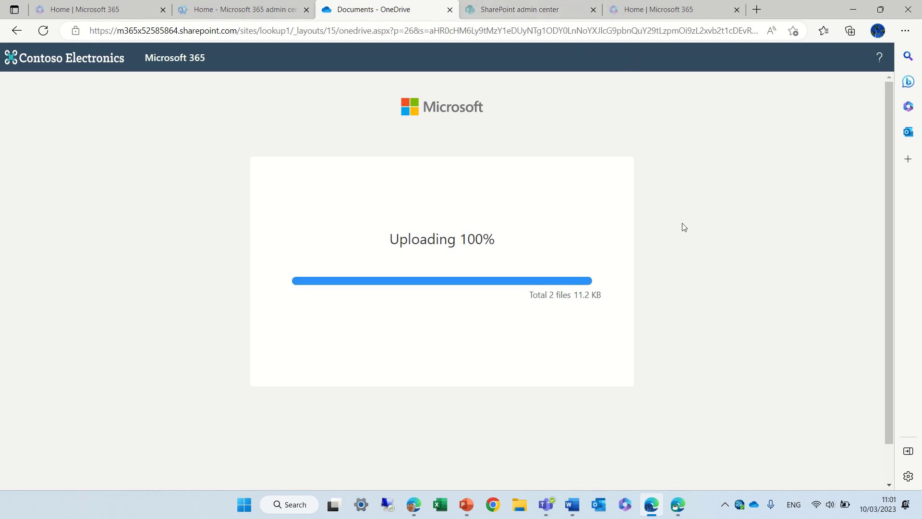
Finish the file request, check the guest's two uploads in 'file upload', then return to Documents
left_click(675, 512)
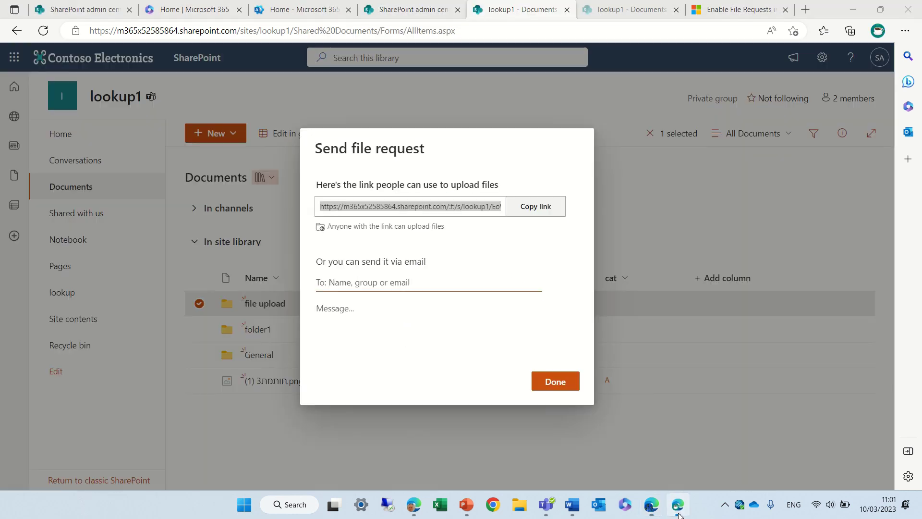
left_click(551, 379)
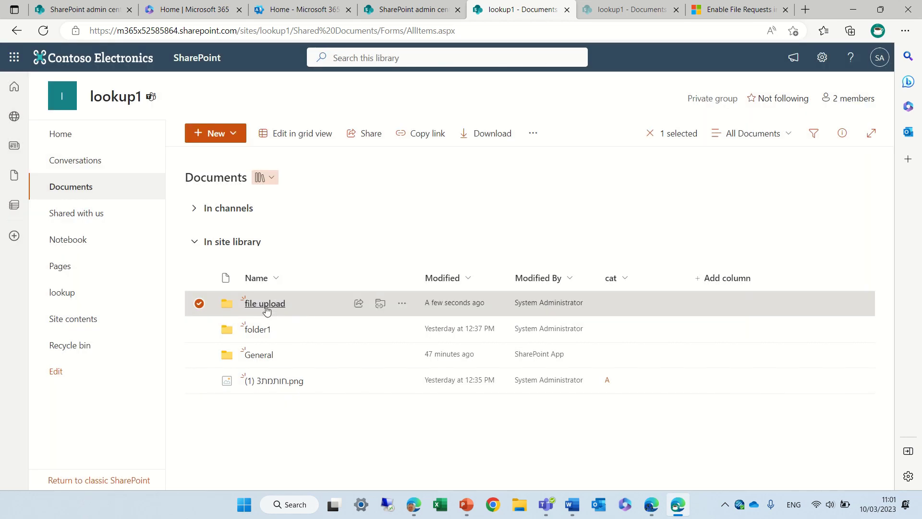
left_click(265, 304)
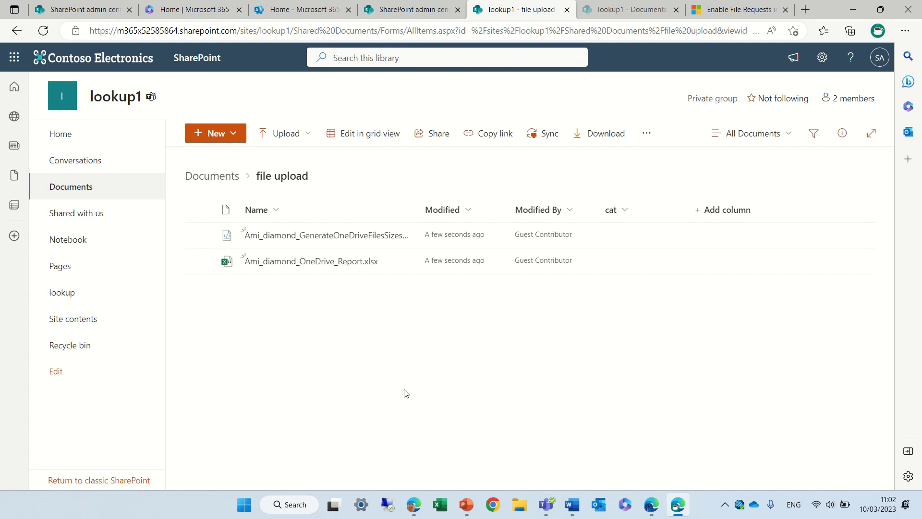
left_click(208, 178)
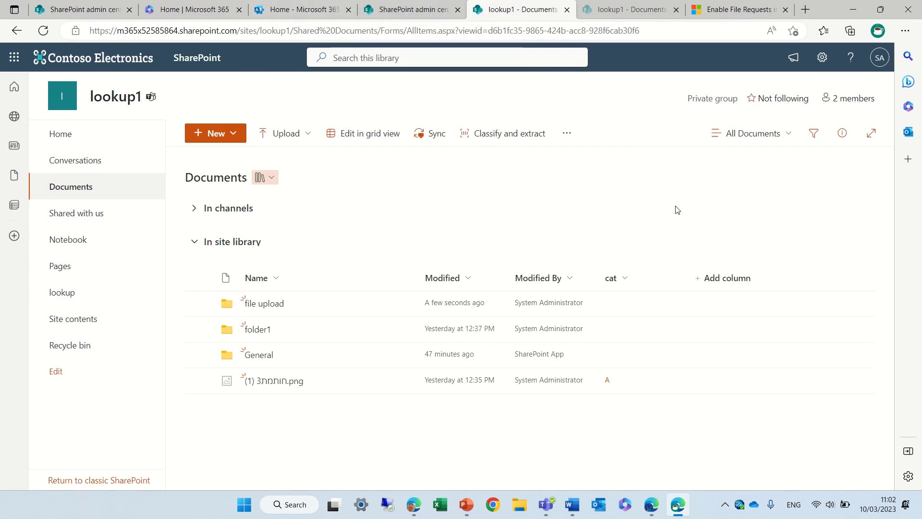
Change lookup1's external sharing from Anyone to New and existing guests and save it
left_click(412, 9)
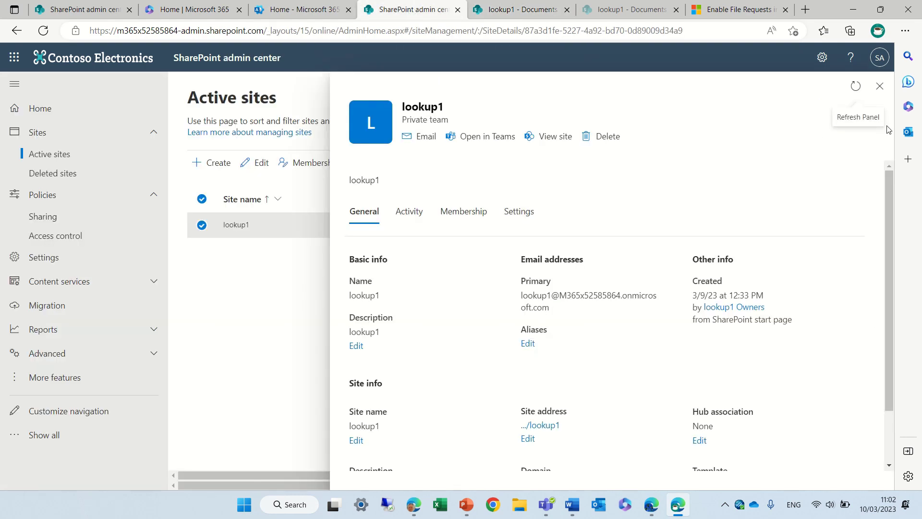
left_click(880, 87)
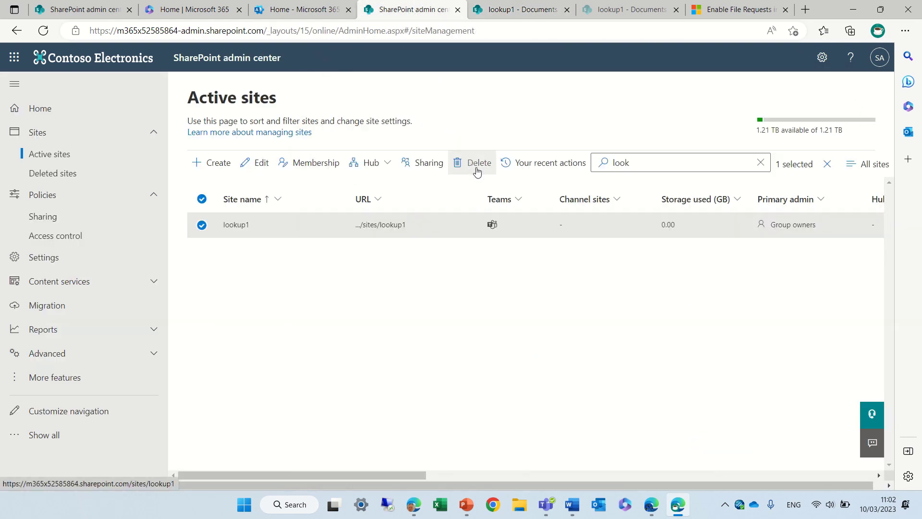
left_click(411, 173)
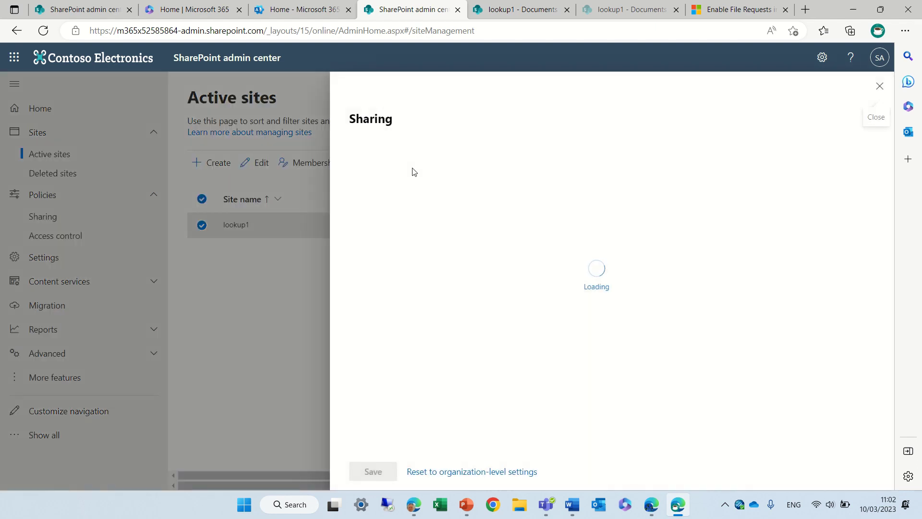
left_click(355, 288)
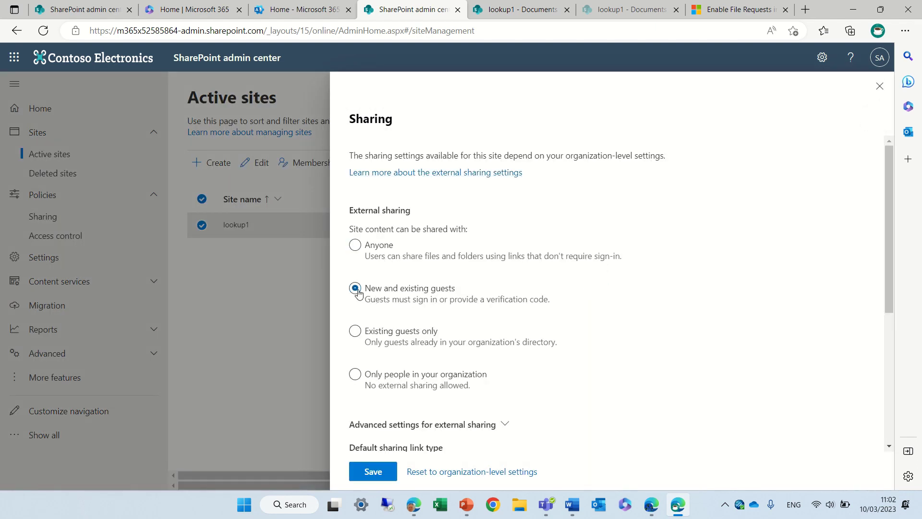
left_click(375, 471)
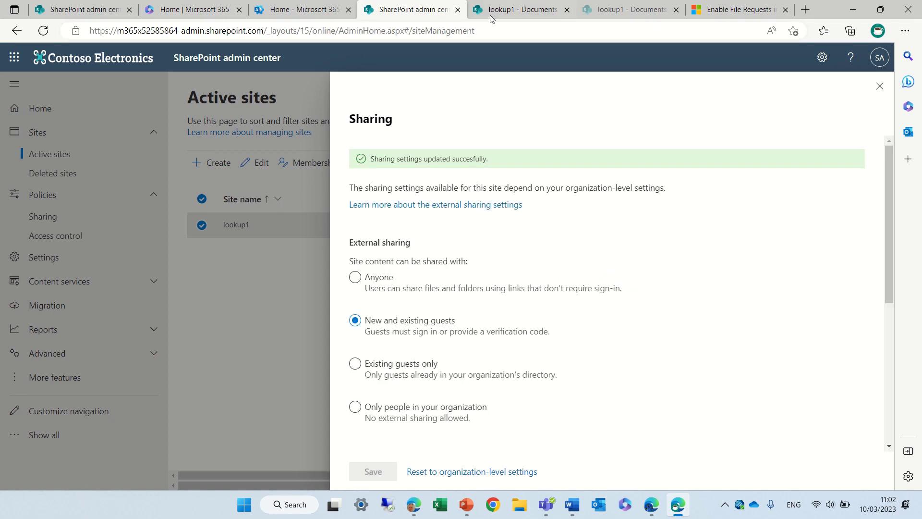
left_click(879, 86)
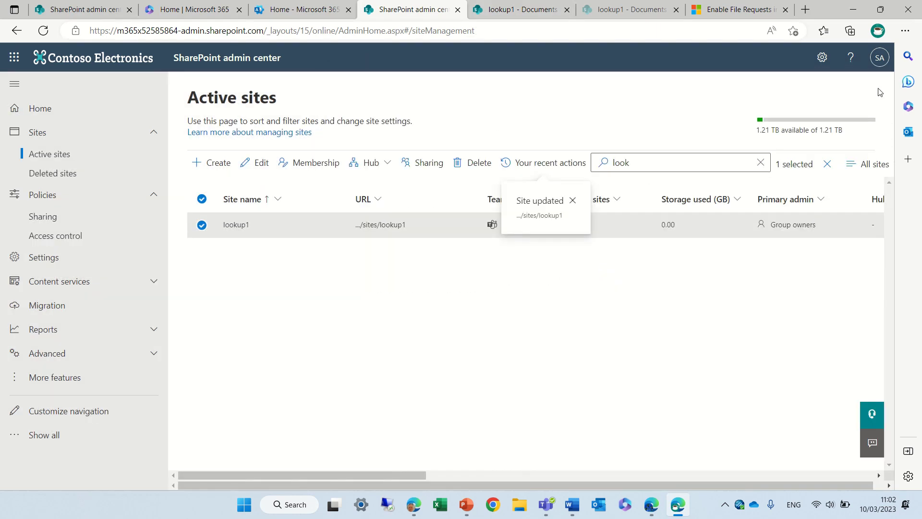
left_click(535, 11)
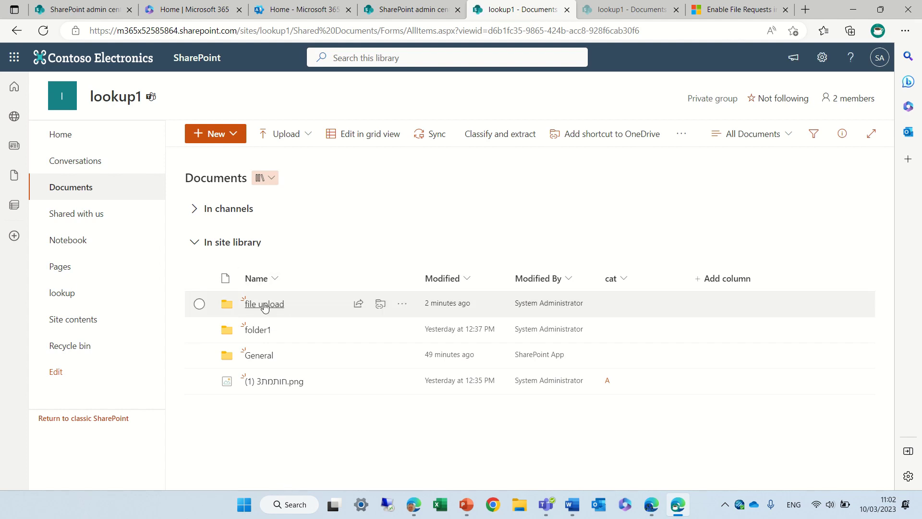
Look over the actions offered for the 'file upload' folder in its context and ... menus
right_click(264, 307)
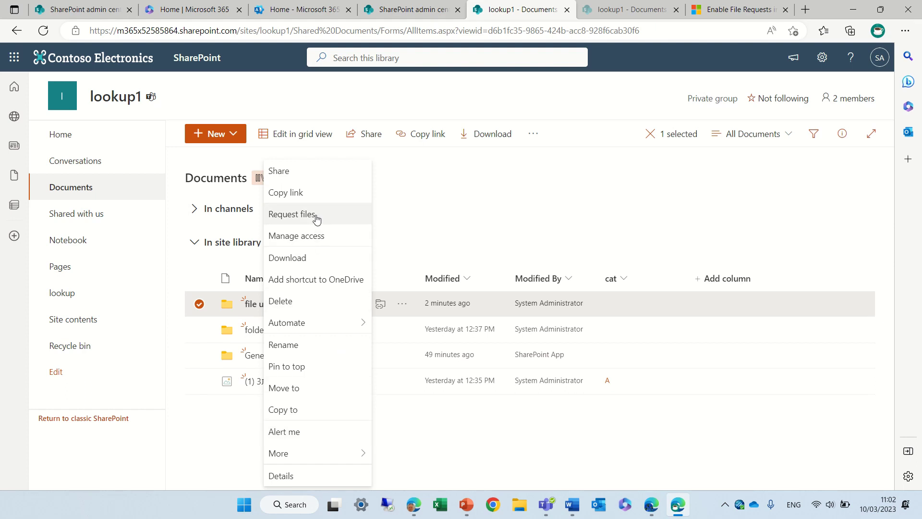
left_click(446, 212)
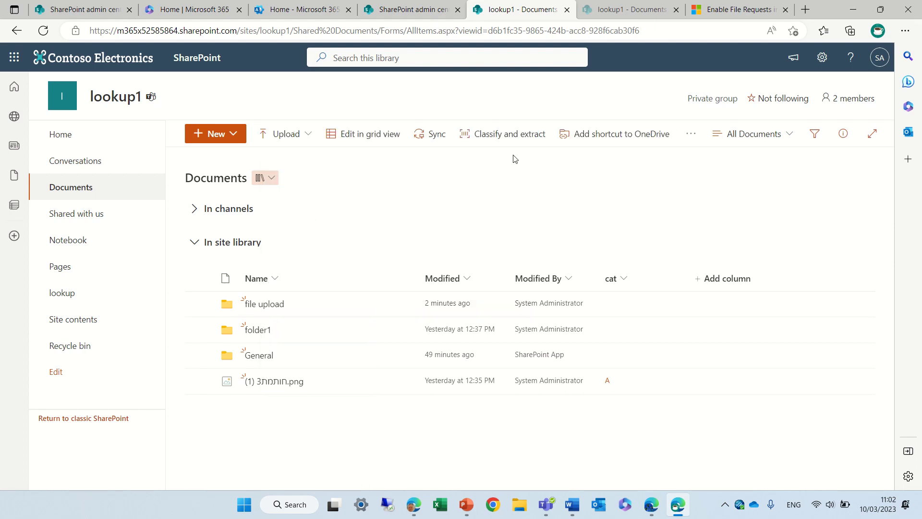
left_click(205, 305)
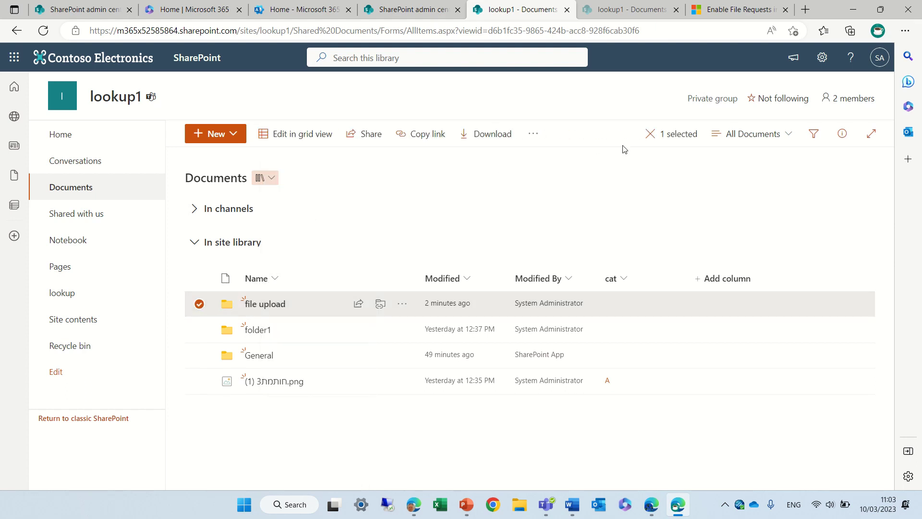
left_click(533, 134)
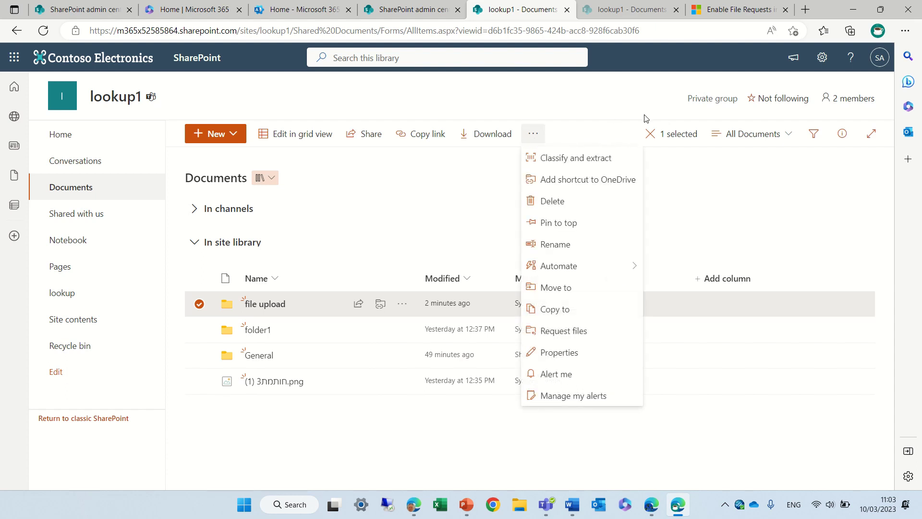
Reload the library and confirm Request files is no longer listed for 'file upload'
left_click(53, 32)
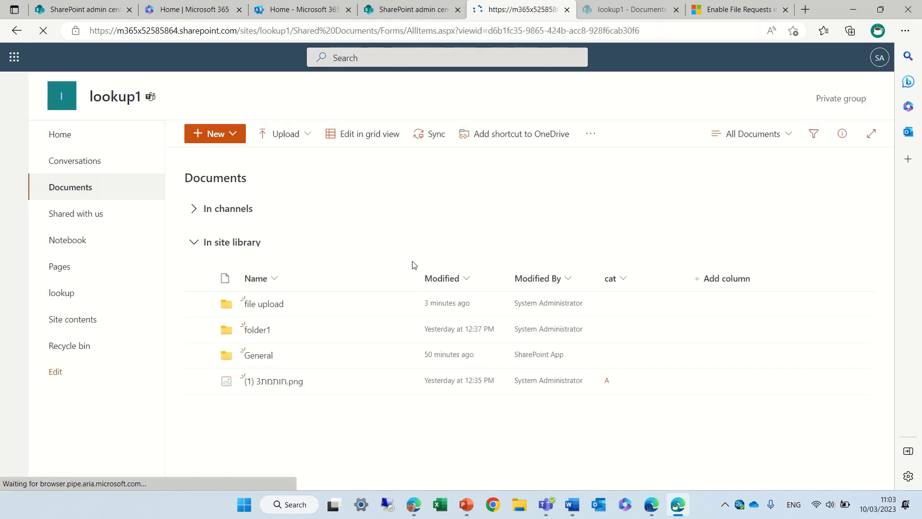
left_click(200, 305)
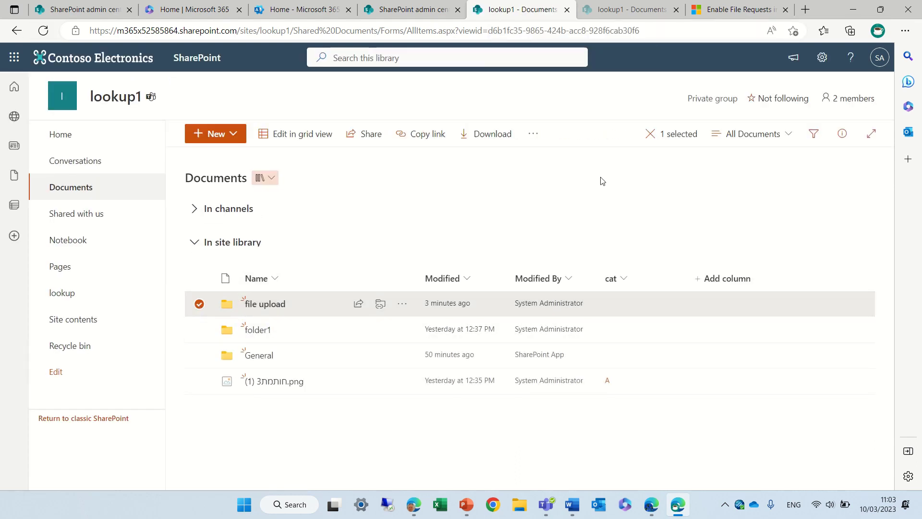
left_click(531, 136)
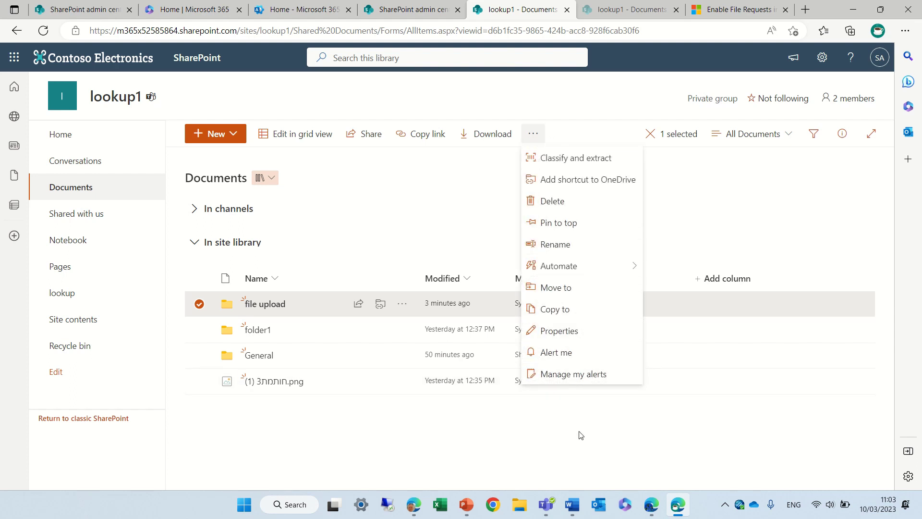
left_click(495, 420)
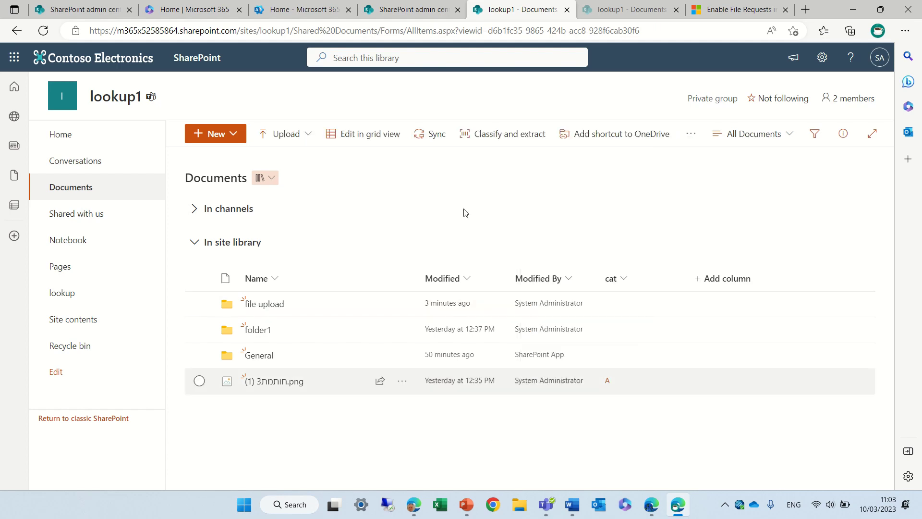
left_click(729, 10)
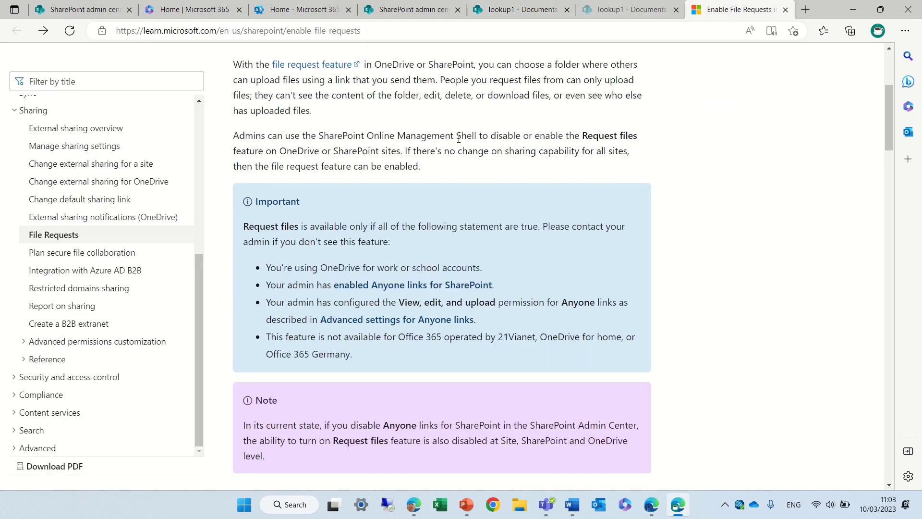